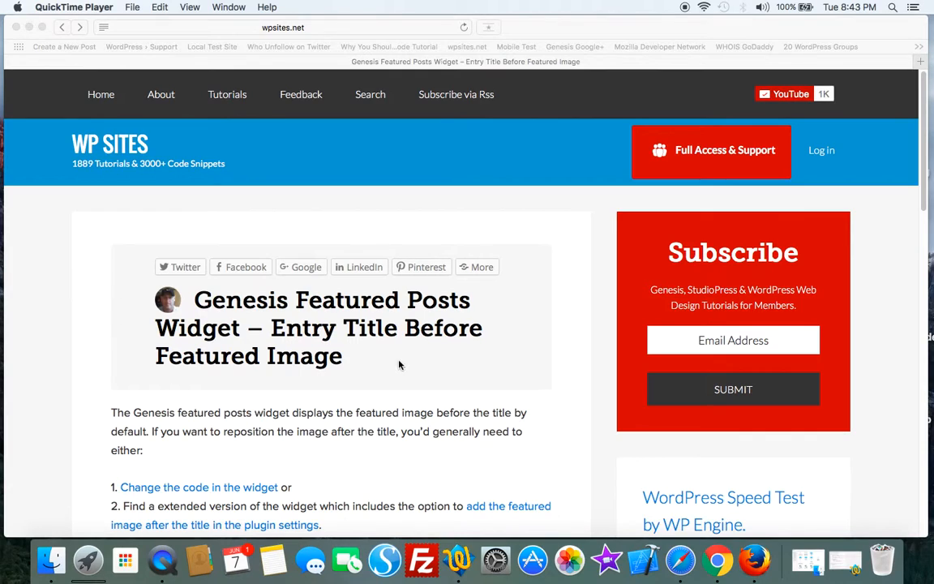
Review the Genesis Featured Posts Pro page from the WP Sites tutorial article in Safari.
{"action": "left_click", "coordinate": [754, 559]}
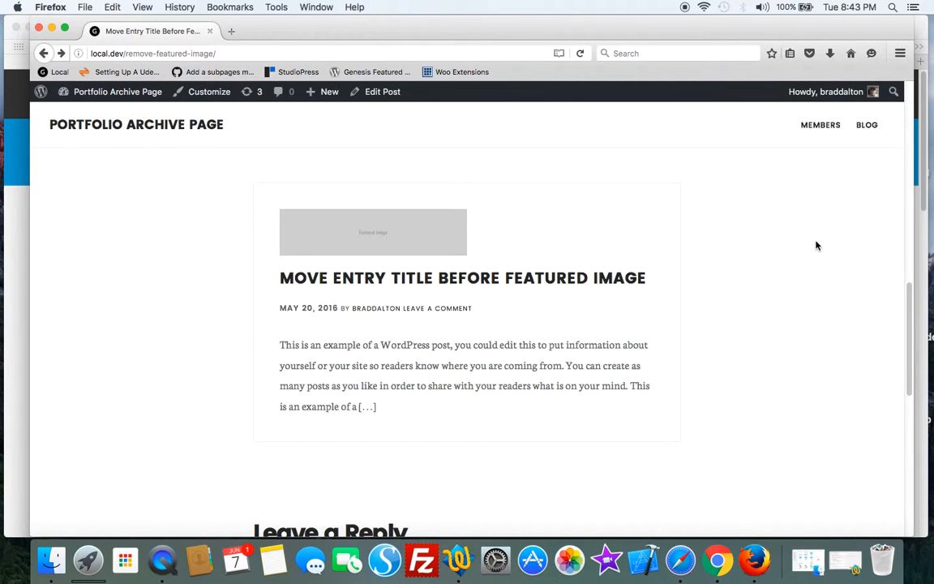
{"action": "left_click", "coordinate": [10, 218]}
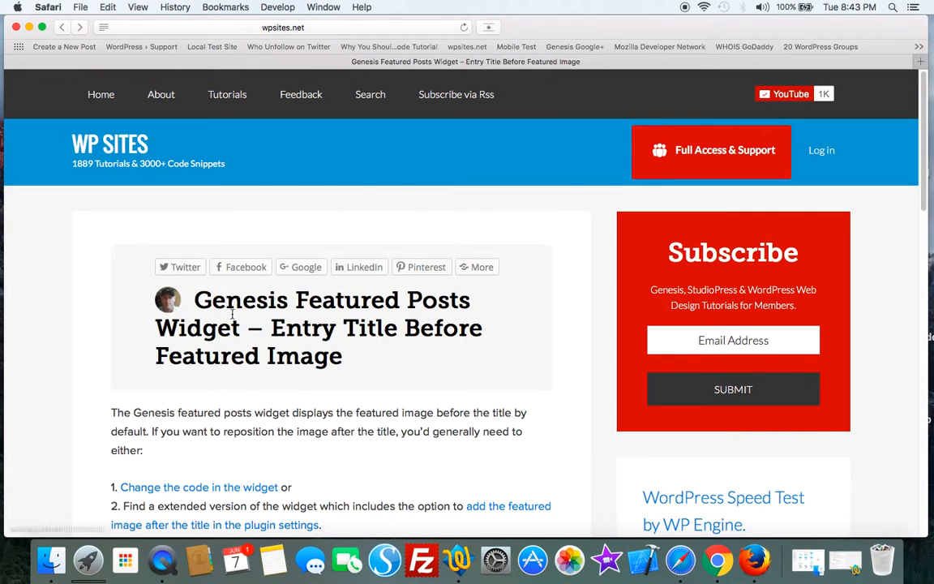
{"action": "scroll", "coordinate": [462, 454], "scroll_direction": "down", "scroll_amount": 3}
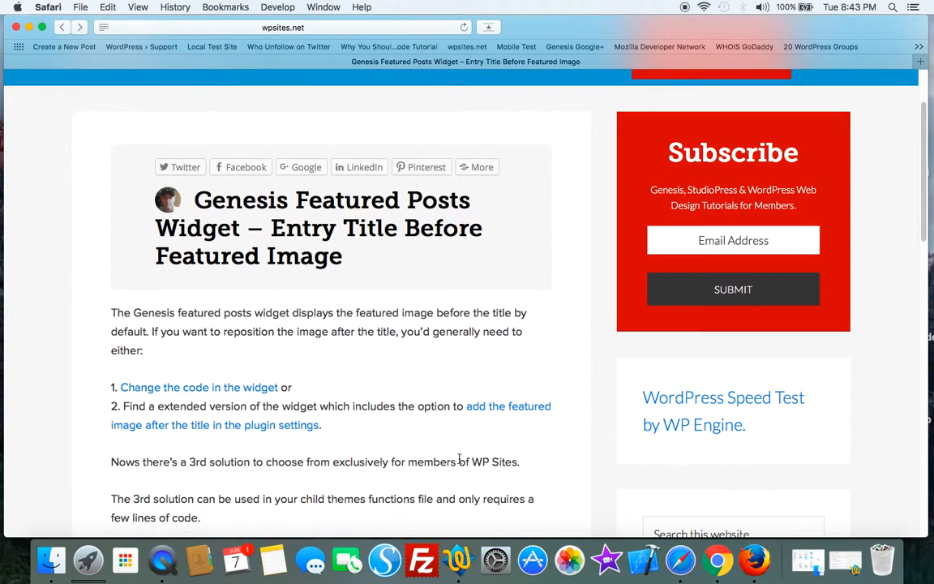
{"action": "left_click", "coordinate": [495, 413]}
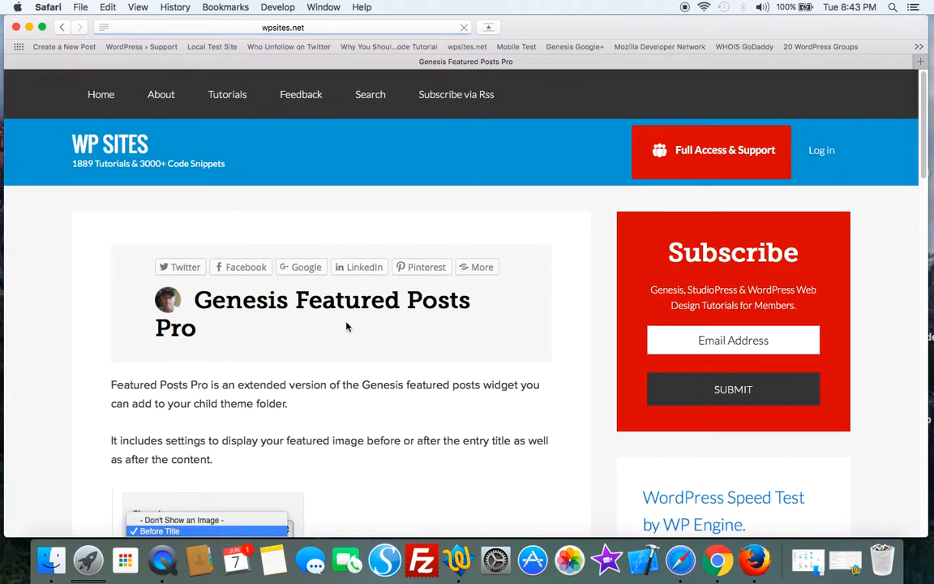
{"action": "scroll", "coordinate": [346, 326], "scroll_direction": "down", "scroll_amount": 5}
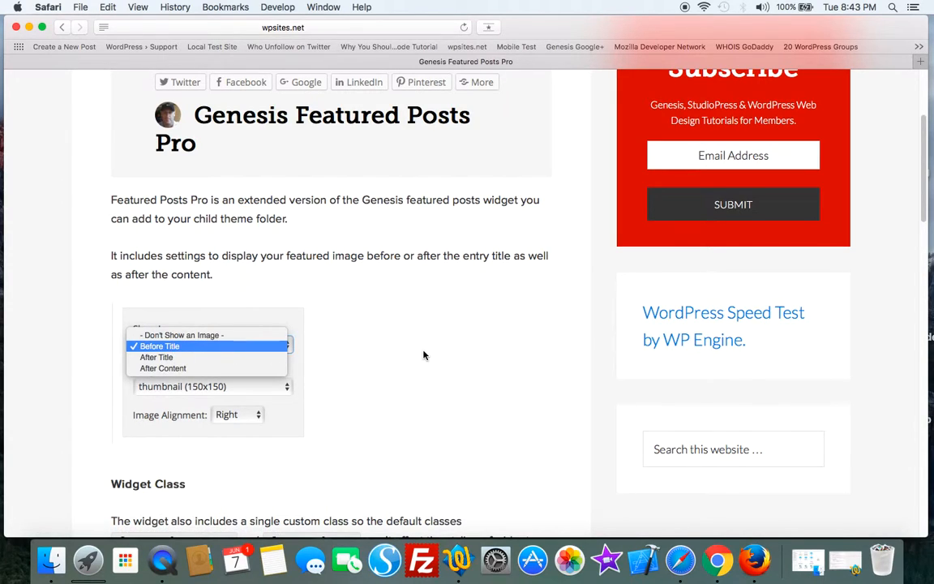
Return to the tutorial article and switch to the local demo post in Firefox.
{"action": "left_click", "coordinate": [63, 28]}
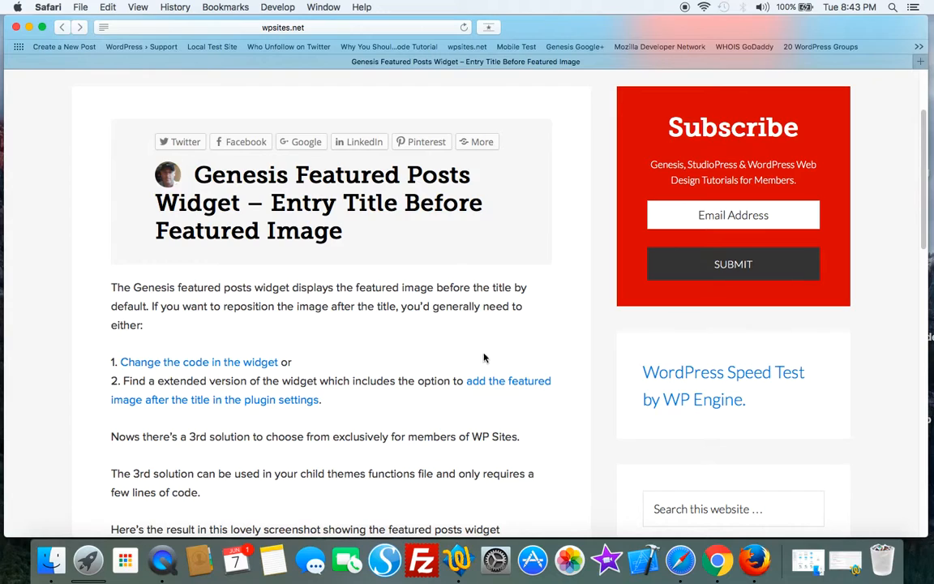
{"action": "left_click", "coordinate": [754, 559]}
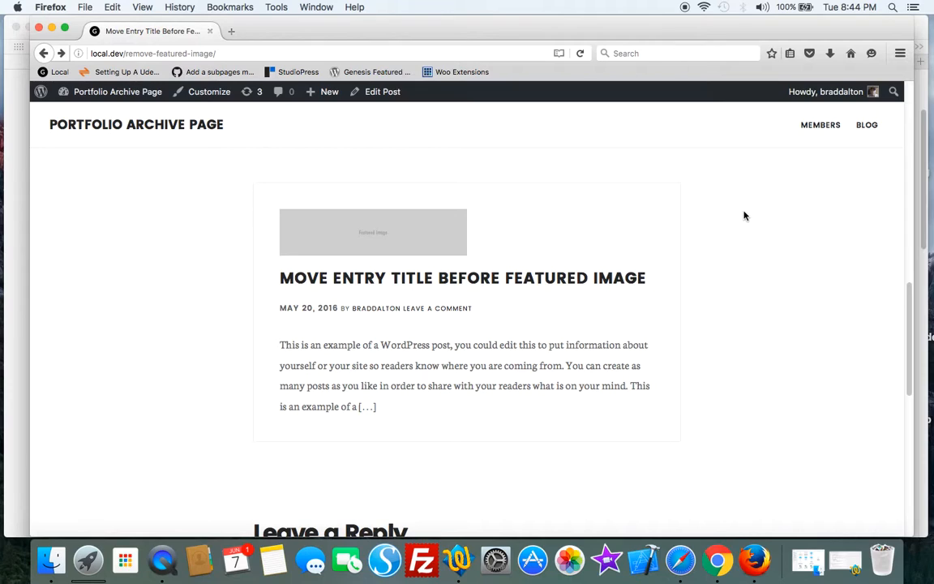
Reload the demo post so the widget shows the entry title above the featured image.
{"action": "left_click", "coordinate": [580, 54]}
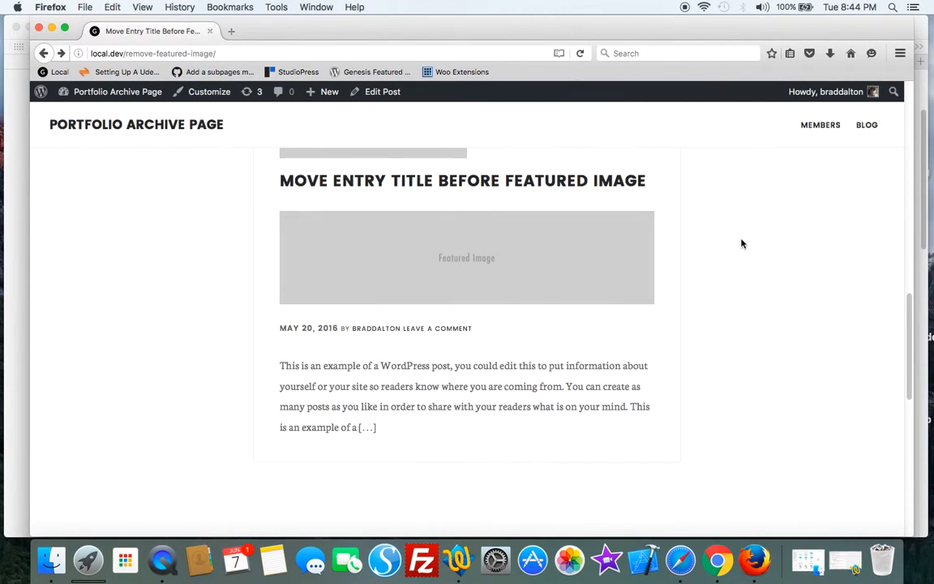
{"action": "scroll", "coordinate": [502, 292], "scroll_direction": "up", "scroll_amount": 1}
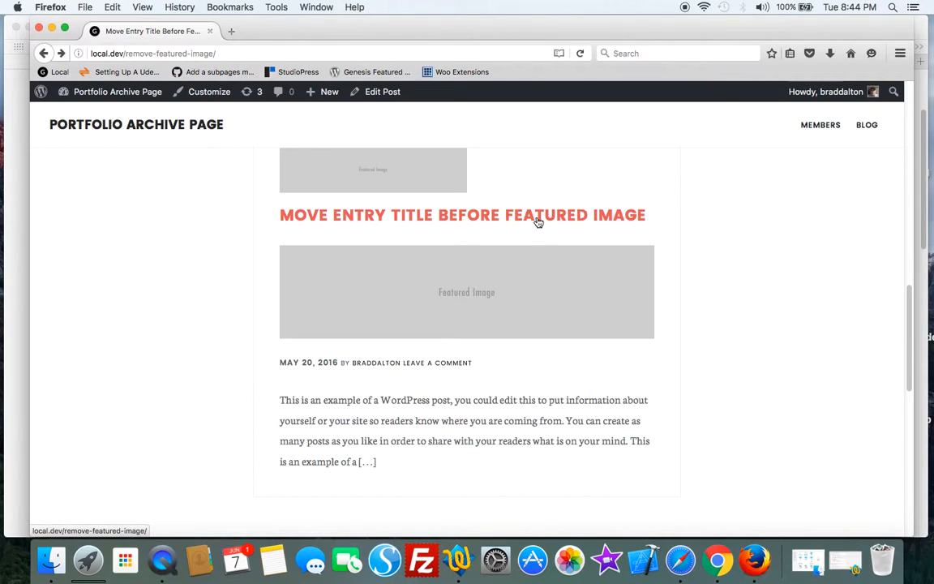
{"action": "scroll", "coordinate": [398, 186], "scroll_direction": "up", "scroll_amount": 2}
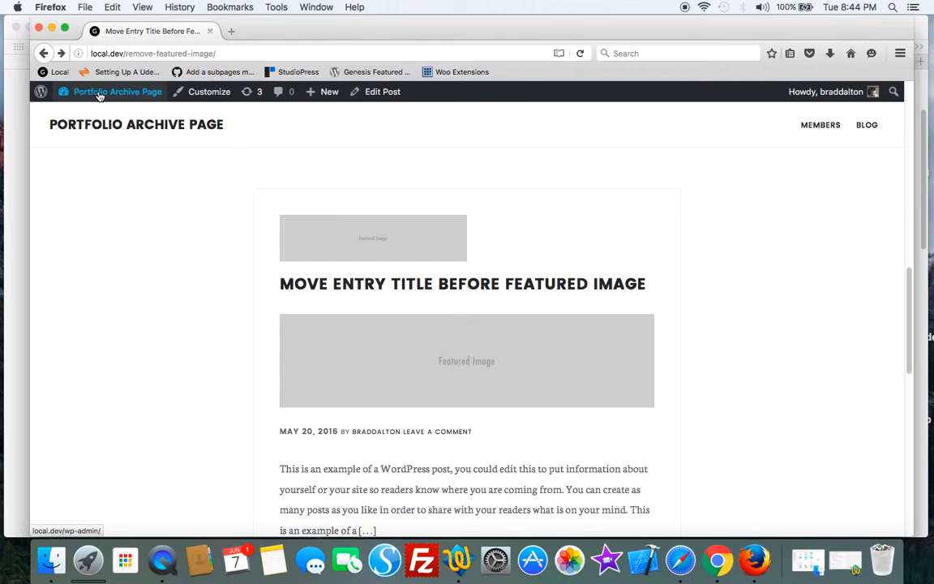
On the Widgets admin page, uncheck Show Featured Image in the After Entry Genesis - Featured Posts widget and save.
{"action": "mouse_move", "coordinate": [114, 91]}
{"action": "left_click", "coordinate": [77, 149]}
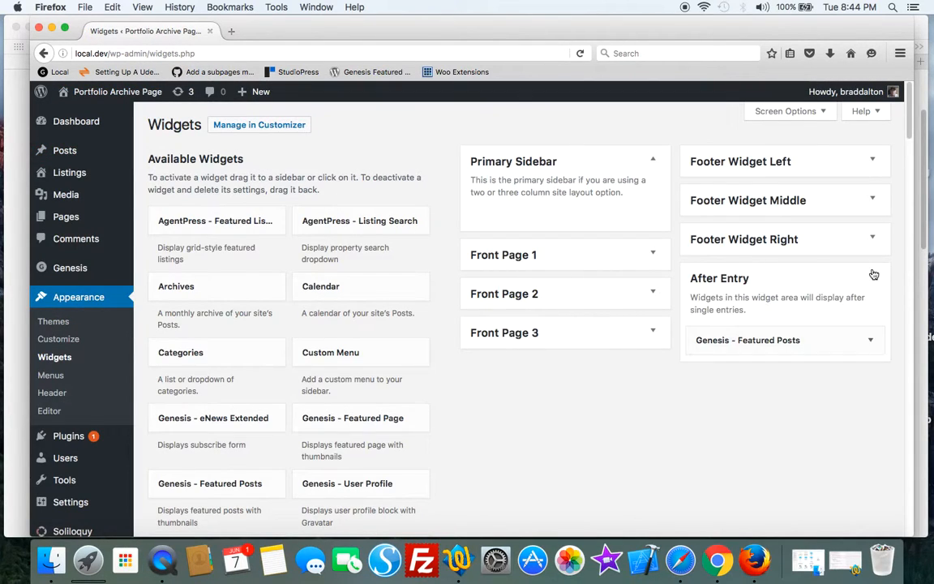
{"action": "left_click", "coordinate": [870, 340]}
{"action": "scroll", "coordinate": [631, 365], "scroll_direction": "down", "scroll_amount": 10}
{"action": "scroll", "coordinate": [631, 423], "scroll_direction": "down", "scroll_amount": 2}
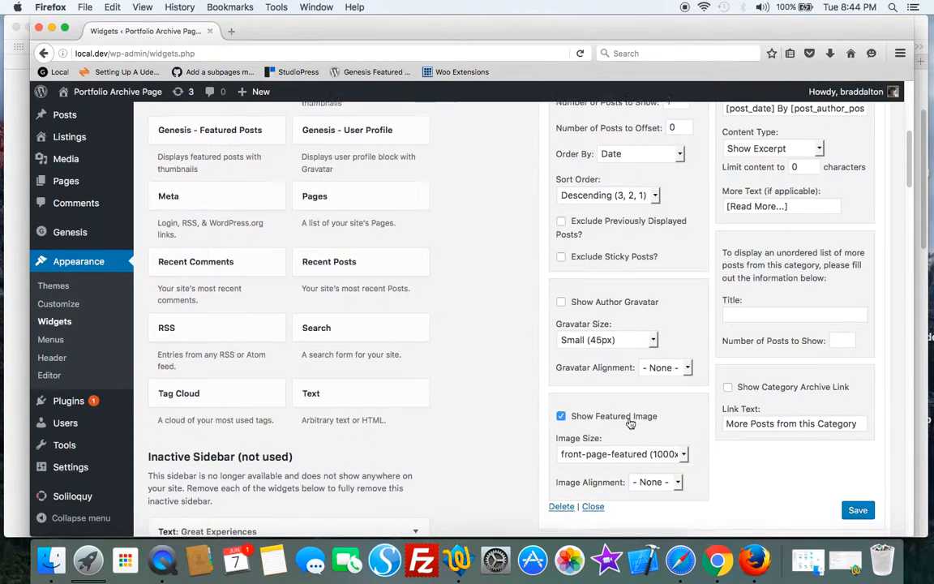
{"action": "scroll", "coordinate": [631, 422], "scroll_direction": "down", "scroll_amount": 1}
{"action": "left_click", "coordinate": [561, 416]}
{"action": "left_click", "coordinate": [858, 504]}
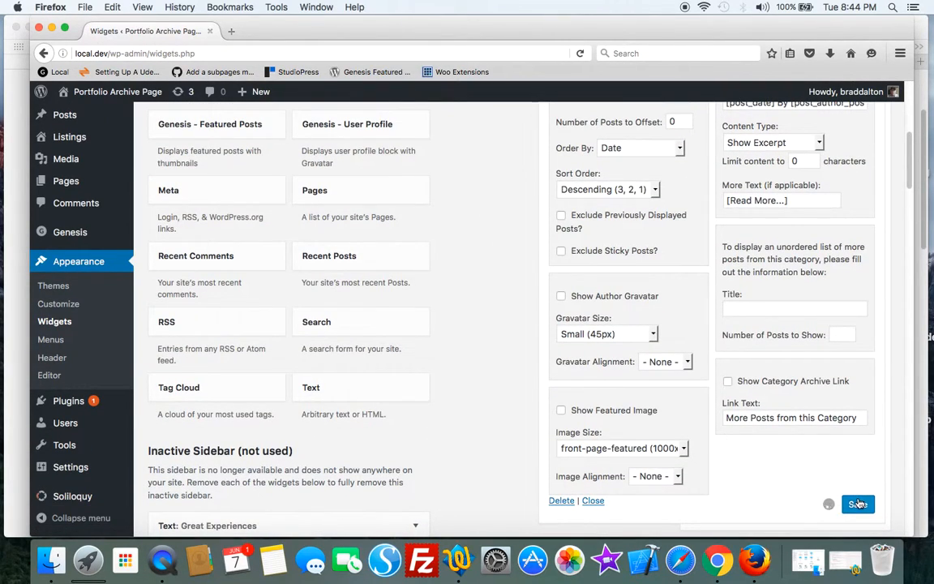
{"action": "left_click", "coordinate": [592, 500]}
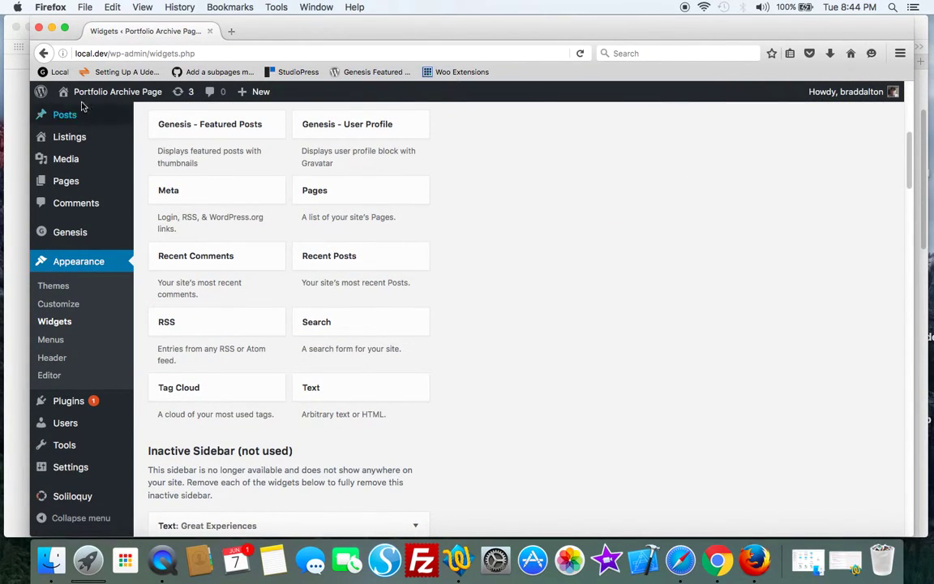
Reload the demo post to confirm only the title shows above the large image, then return to the WP Sites article.
{"action": "left_click", "coordinate": [43, 52]}
{"action": "left_click", "coordinate": [580, 52]}
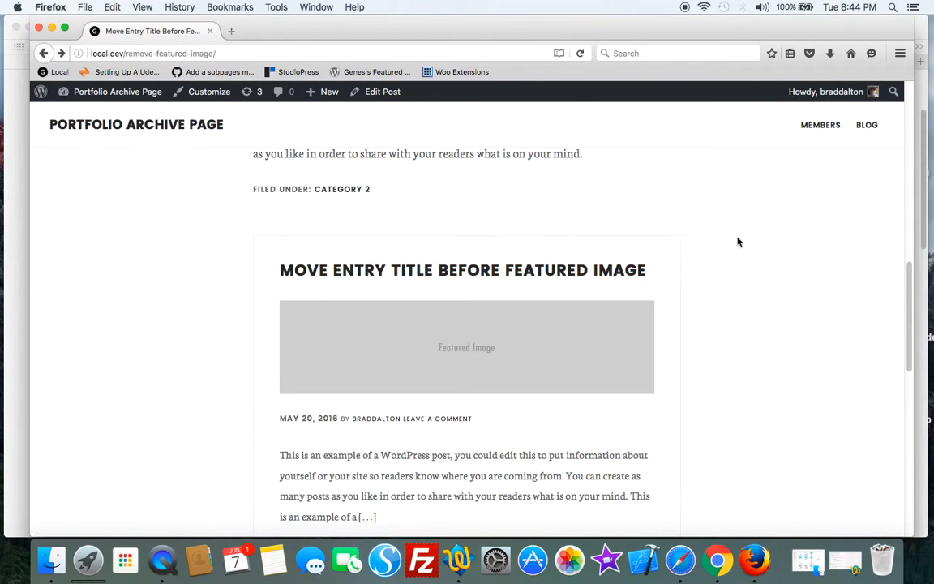
{"action": "scroll", "coordinate": [807, 244], "scroll_direction": "down", "scroll_amount": 1}
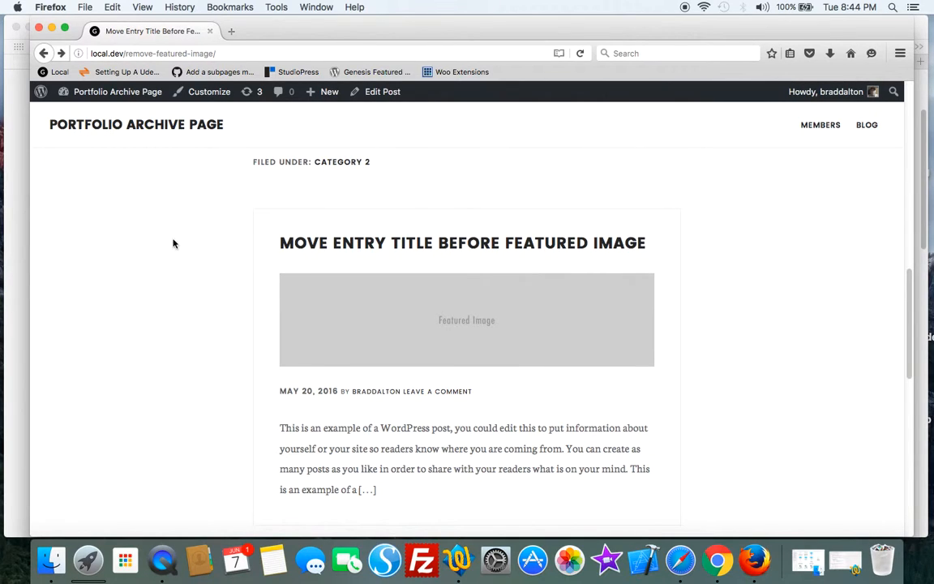
{"action": "left_click", "coordinate": [679, 560]}
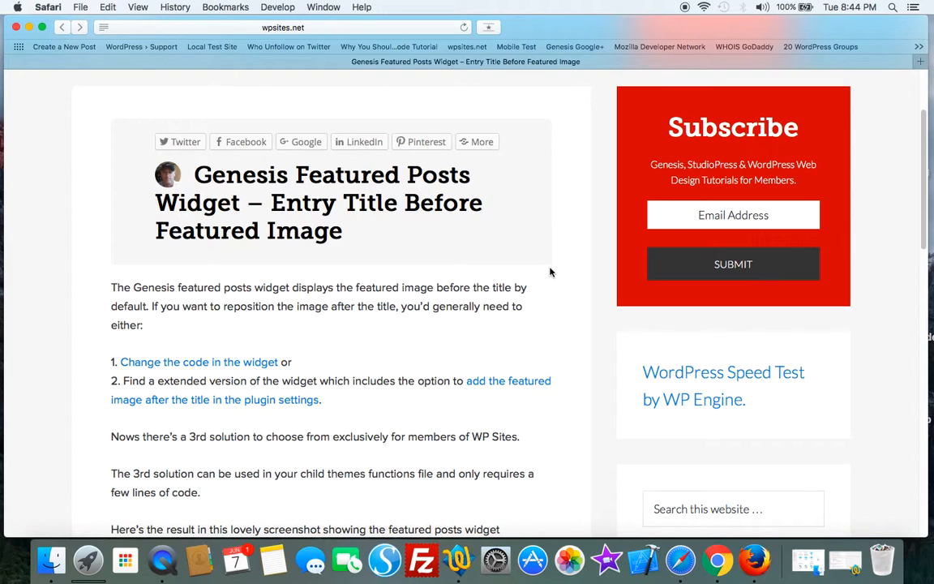
{"action": "scroll", "coordinate": [551, 271], "scroll_direction": "down", "scroll_amount": 2}
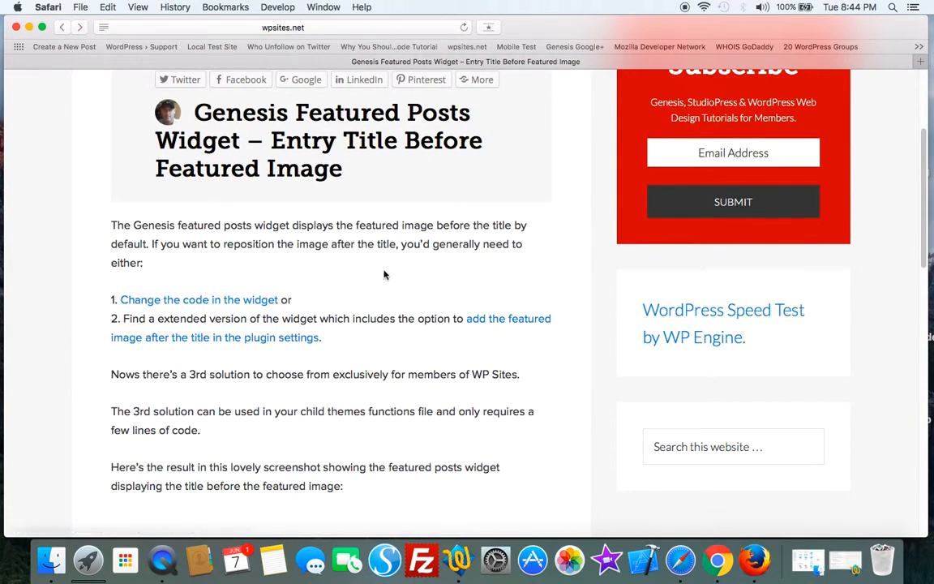
{"action": "scroll", "coordinate": [389, 274], "scroll_direction": "up", "scroll_amount": 3}
{"action": "scroll", "coordinate": [389, 274], "scroll_direction": "up", "scroll_amount": 3}
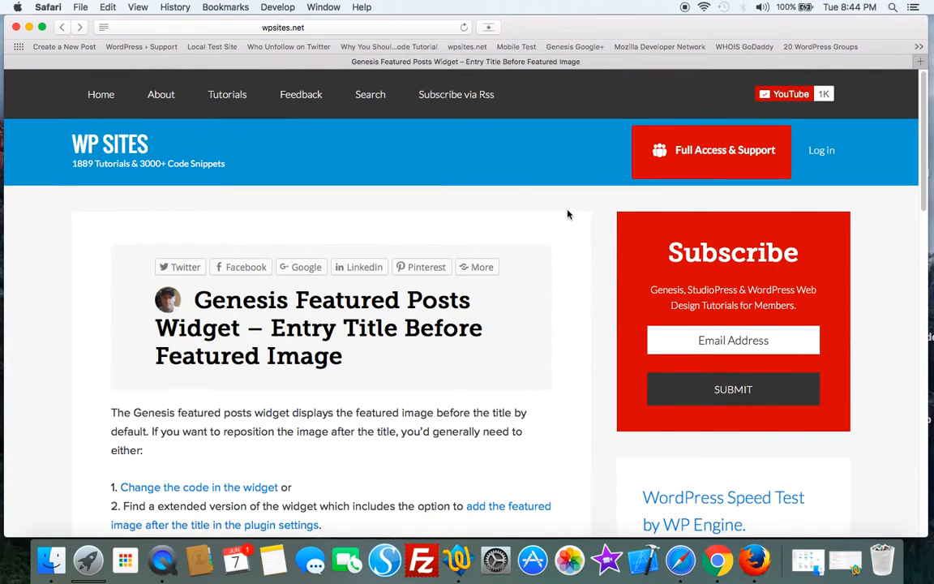